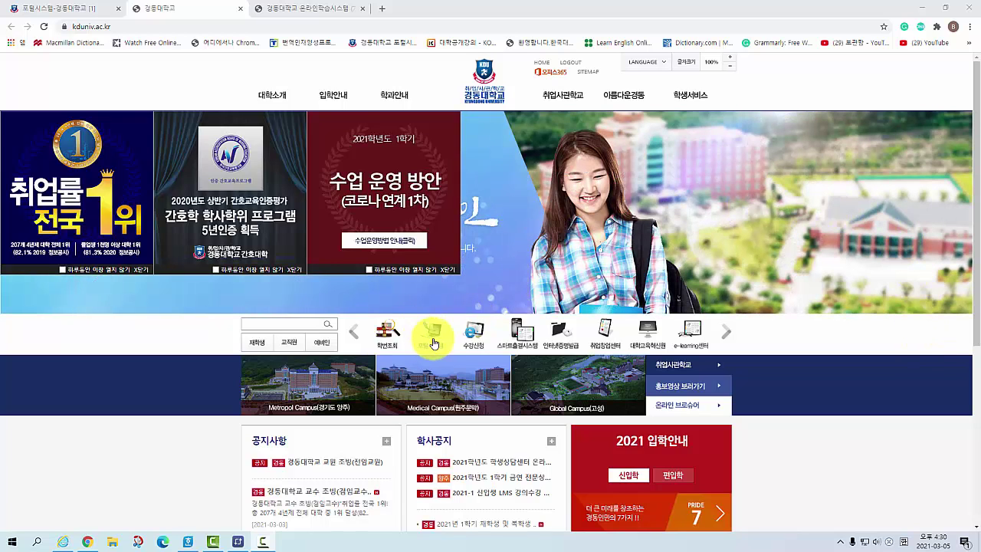
- Go through the university portal to the e-learning센터 and open 나의강의실
{"action": "left_click", "coordinate": [434, 342]}
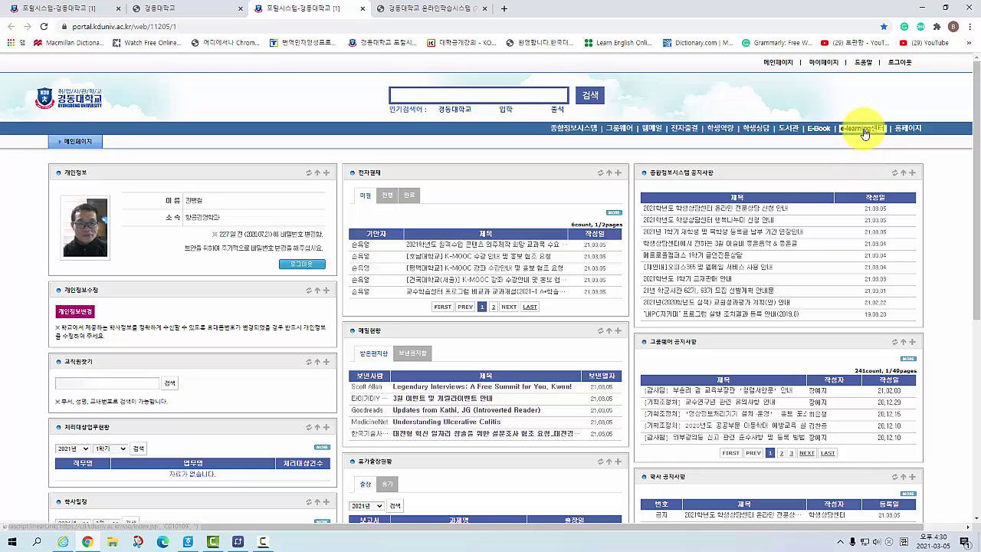
{"action": "left_click", "coordinate": [863, 129]}
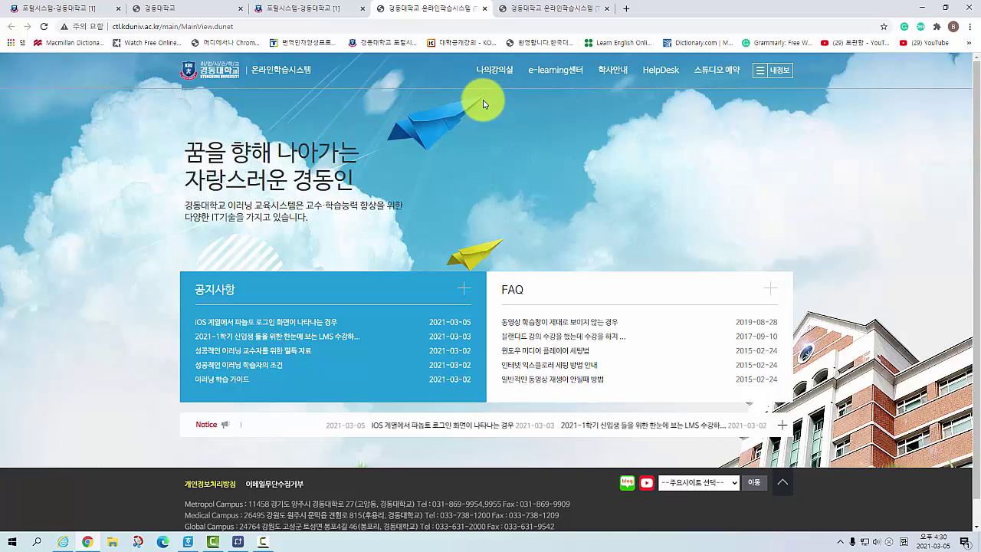
{"action": "left_click", "coordinate": [491, 75]}
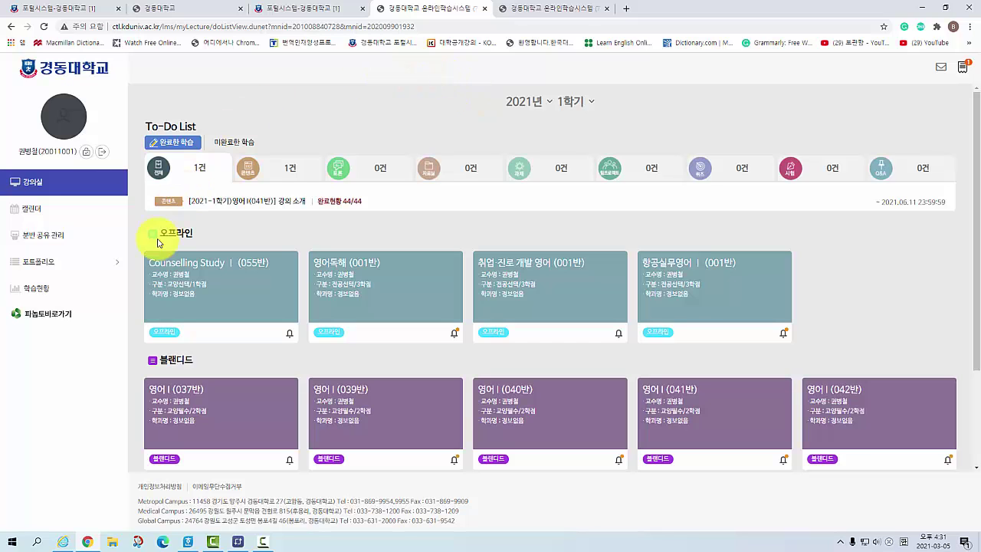
- Launch Panopto from the classroom page, open the 영어 1 folder and look through its videos
{"action": "left_click", "coordinate": [47, 316]}
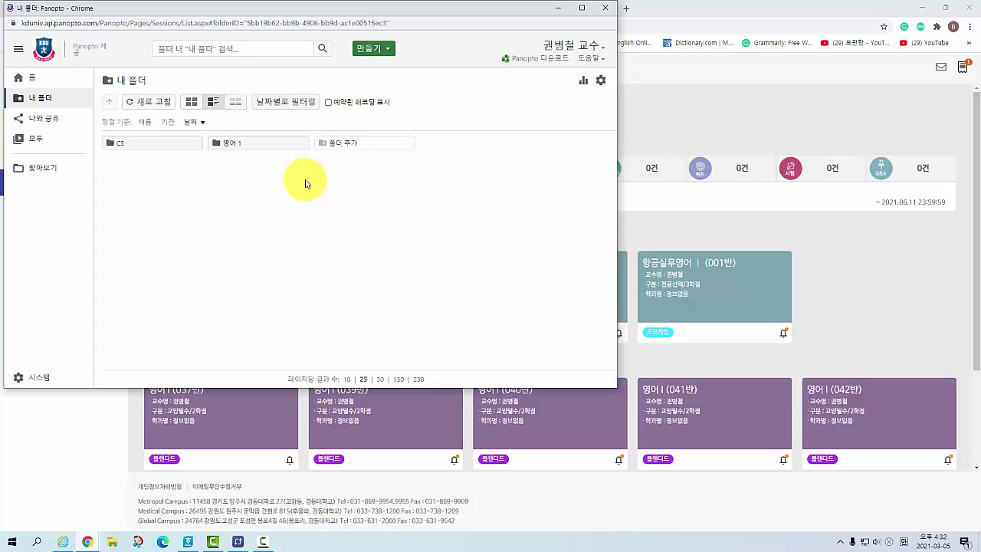
{"action": "left_click", "coordinate": [231, 147]}
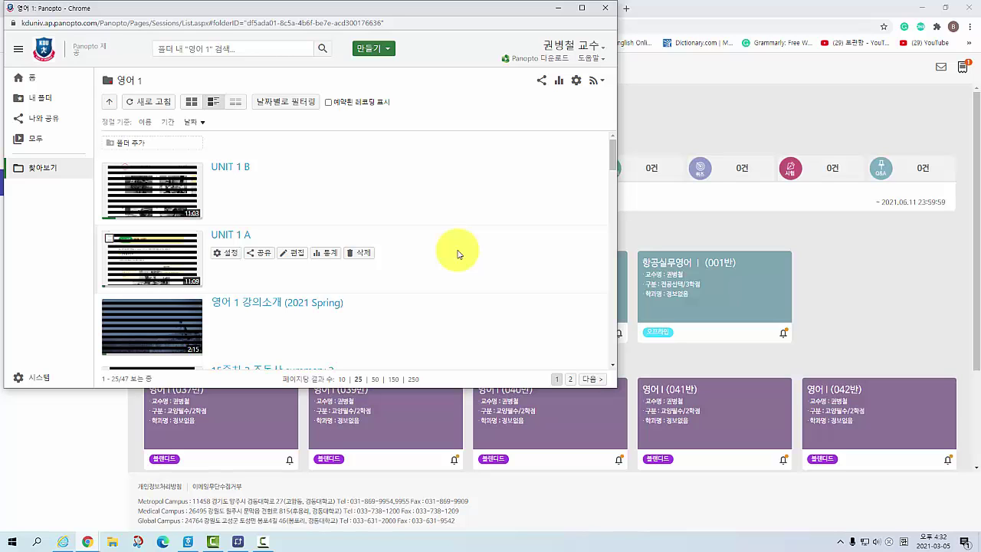
{"action": "scroll", "coordinate": [462, 259], "scroll_direction": "down", "scroll_amount": 10}
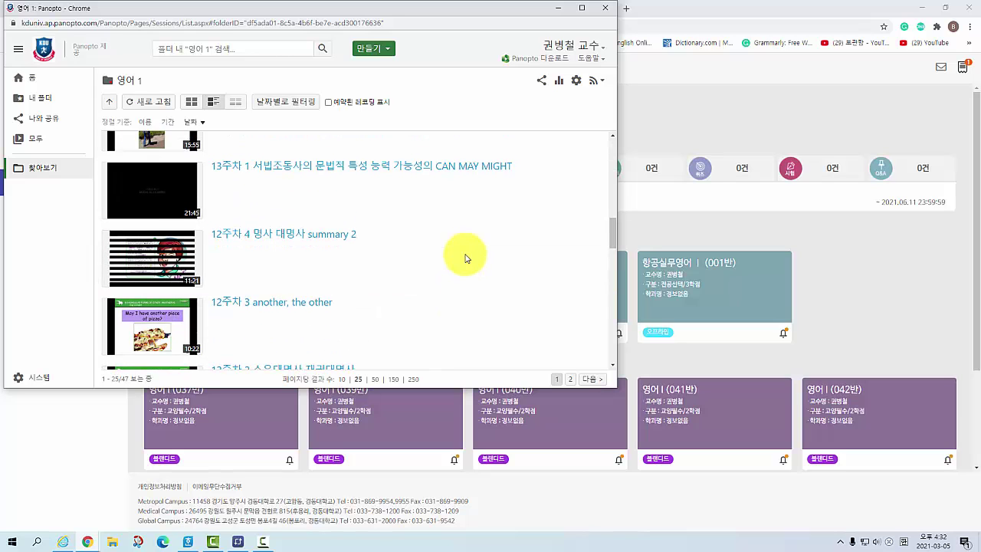
{"action": "scroll", "coordinate": [462, 258], "scroll_direction": "up", "scroll_amount": 10}
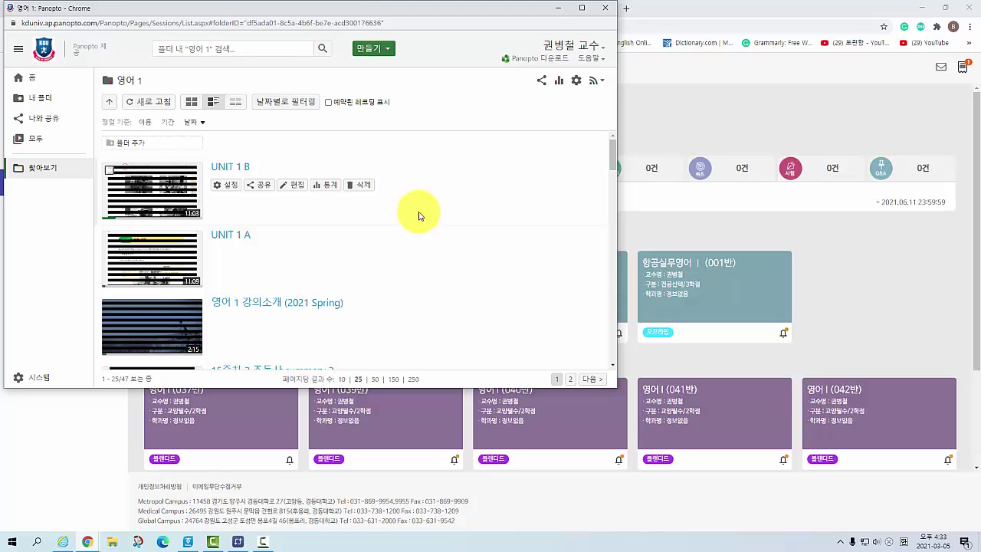
- Upload the MP4 video 영어 1 강의소개 (2021 Spring) from the desktop's 2021 수업 > 영어 1 folders into Panopto's 영어 1 folder
{"action": "left_click", "coordinate": [370, 49]}
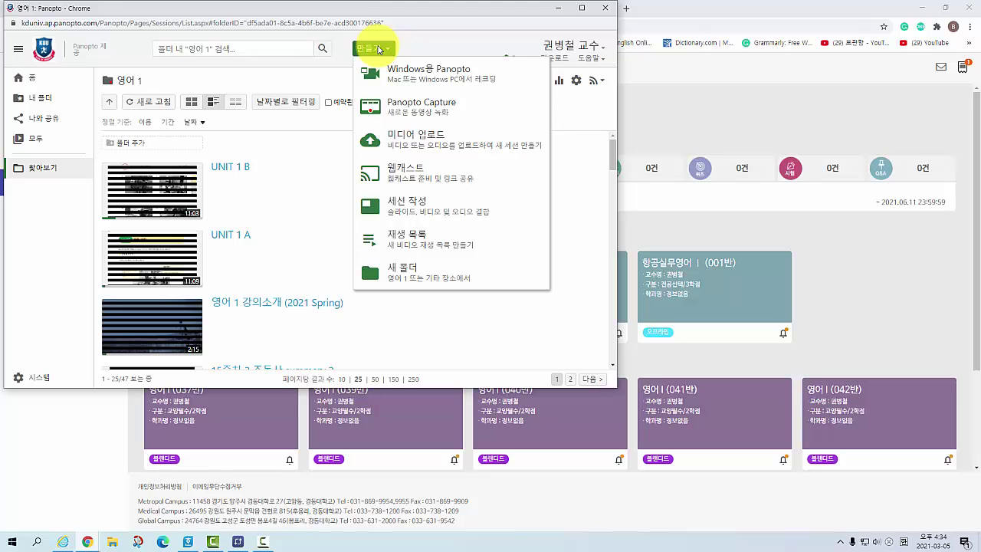
{"action": "left_click", "coordinate": [392, 137]}
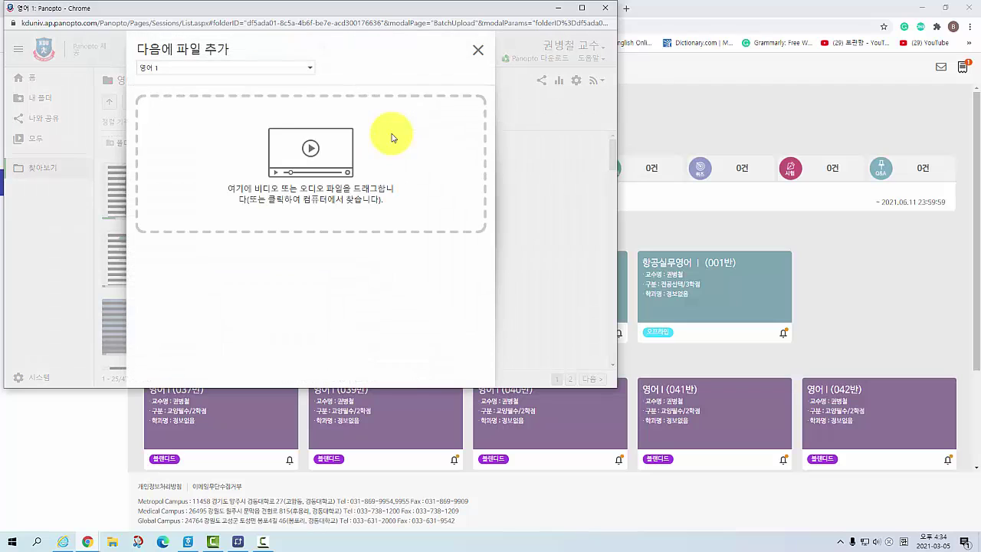
{"action": "left_click", "coordinate": [312, 151]}
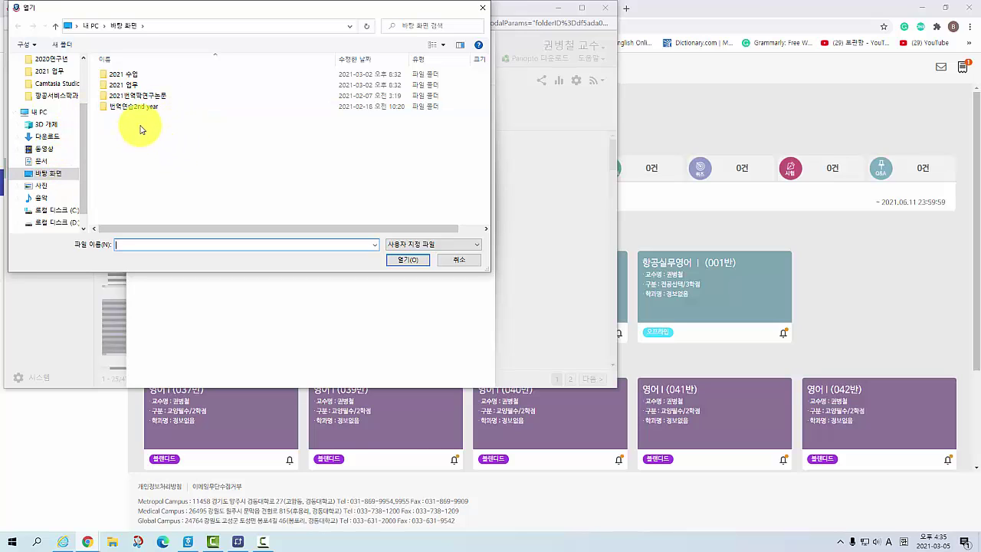
{"action": "double_click", "coordinate": [122, 74]}
{"action": "double_click", "coordinate": [125, 74]}
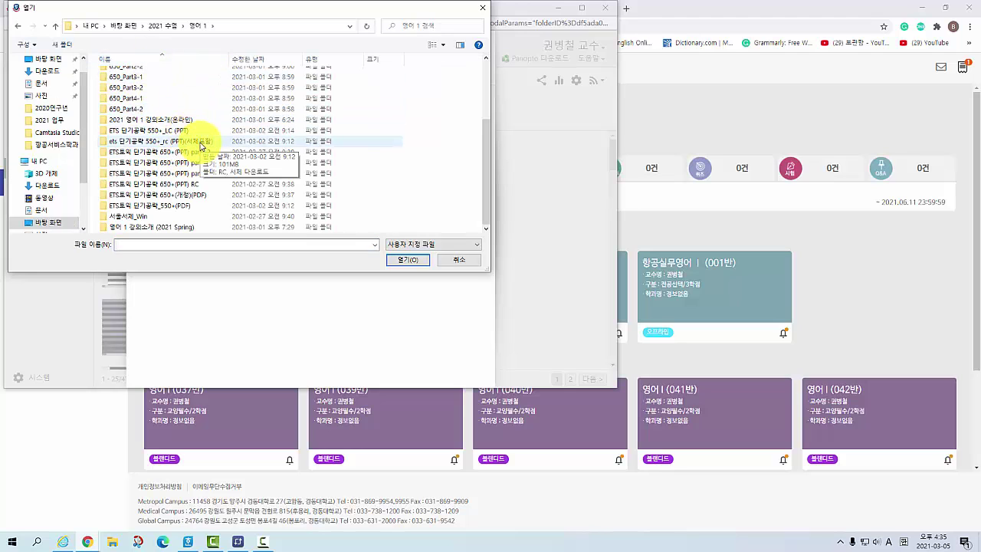
{"action": "double_click", "coordinate": [166, 227]}
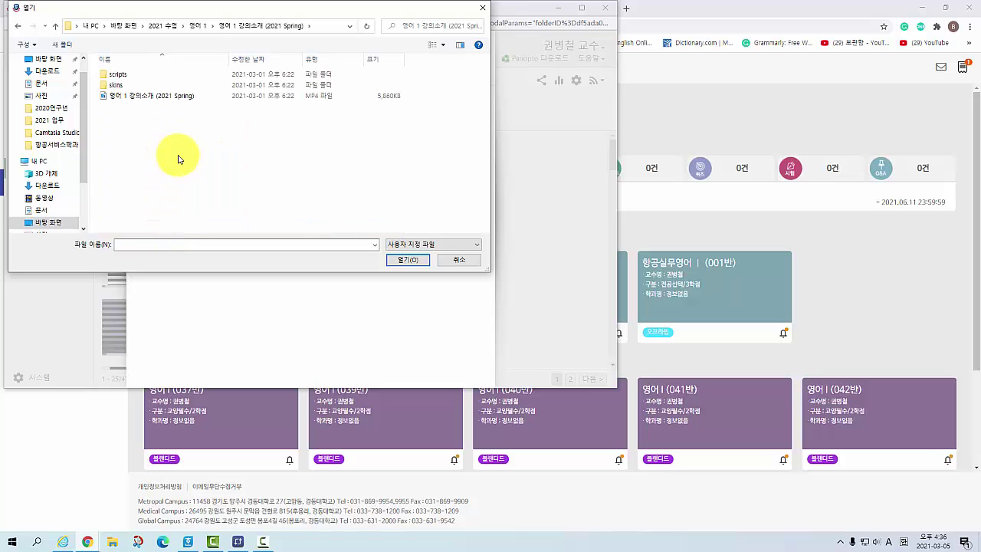
{"action": "left_click", "coordinate": [151, 97]}
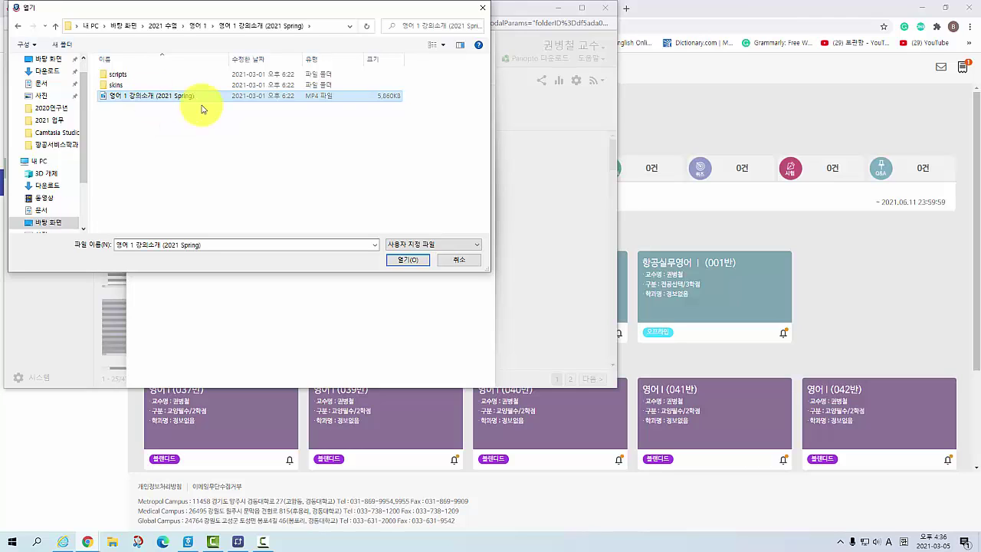
{"action": "left_click", "coordinate": [401, 261]}
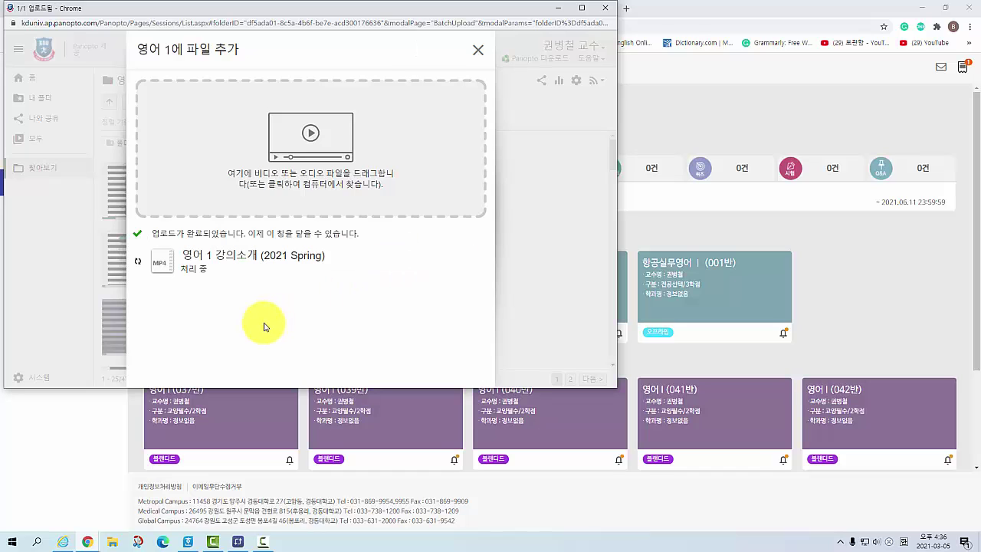
{"action": "key", "text": "Escape"}
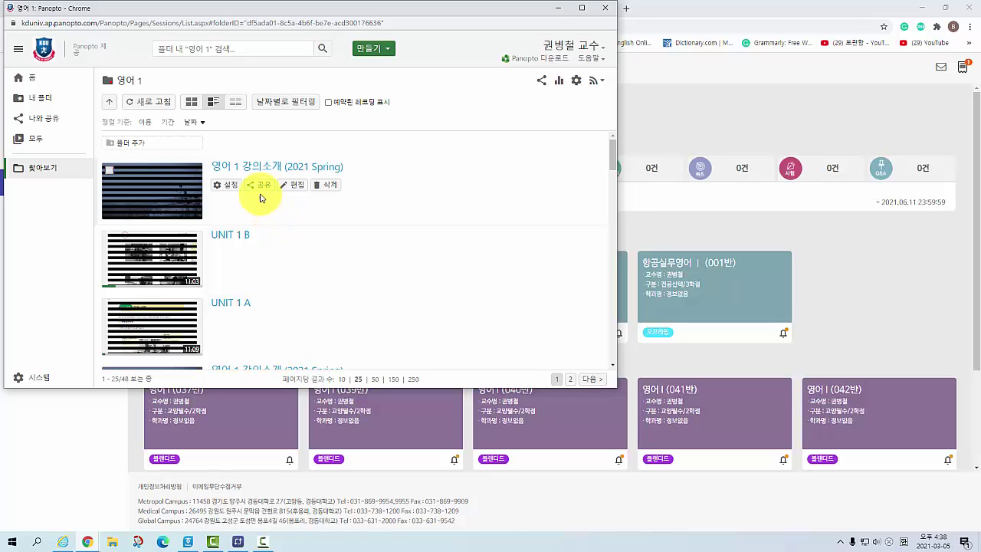
- Share the newly uploaded 영어 1 강의소개 (2021 Spring) video with the 학생 group and save the change
{"action": "left_click", "coordinate": [260, 188]}
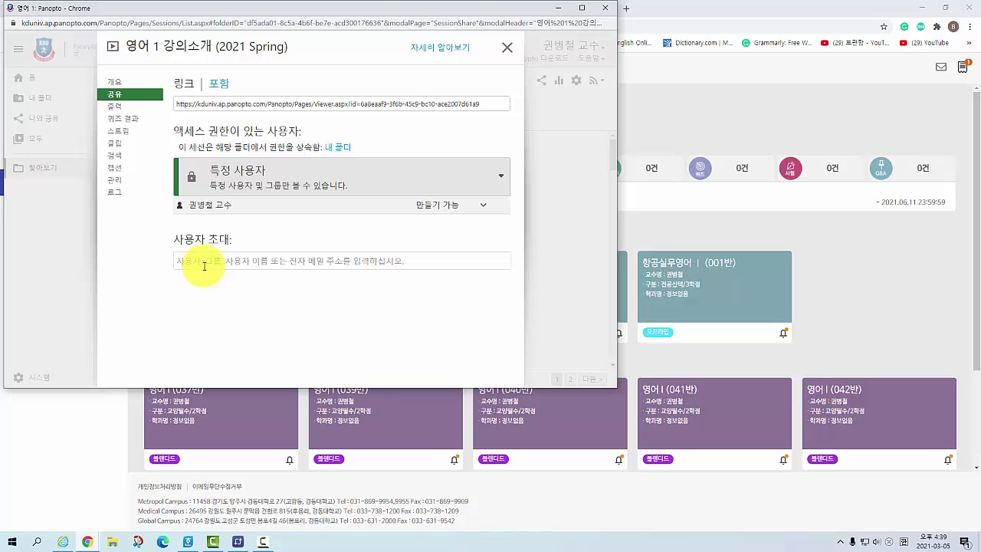
{"action": "left_click", "coordinate": [205, 263]}
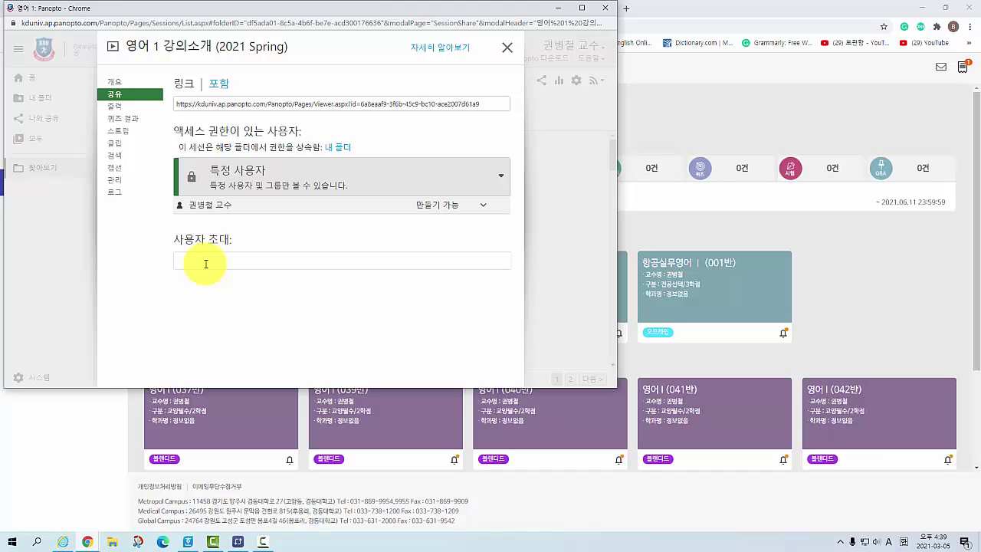
{"action": "type", "text": "gk"}
{"action": "key", "text": "BackSpace"}
{"action": "key", "text": "BackSpace"}
{"action": "type", "text": "학생"}
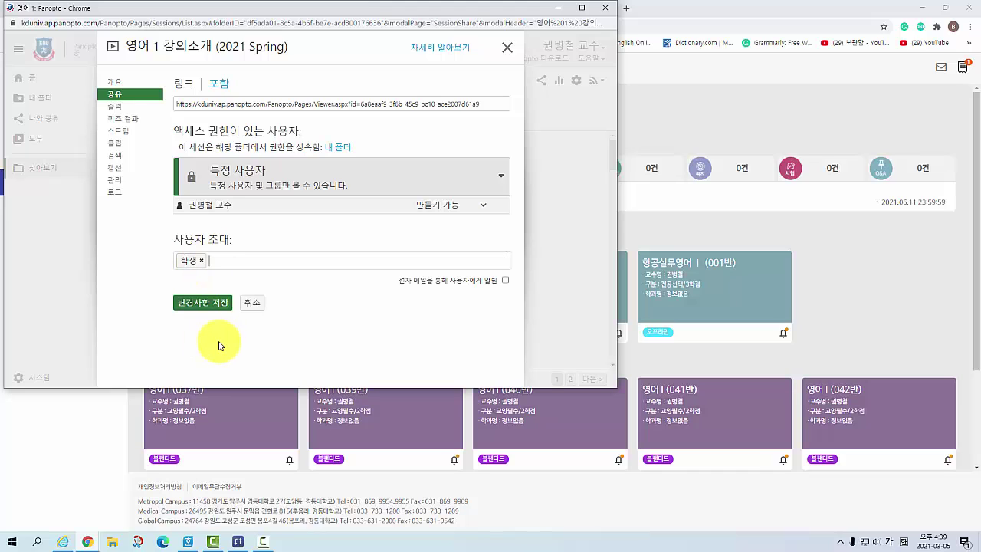
{"action": "left_click", "coordinate": [214, 305]}
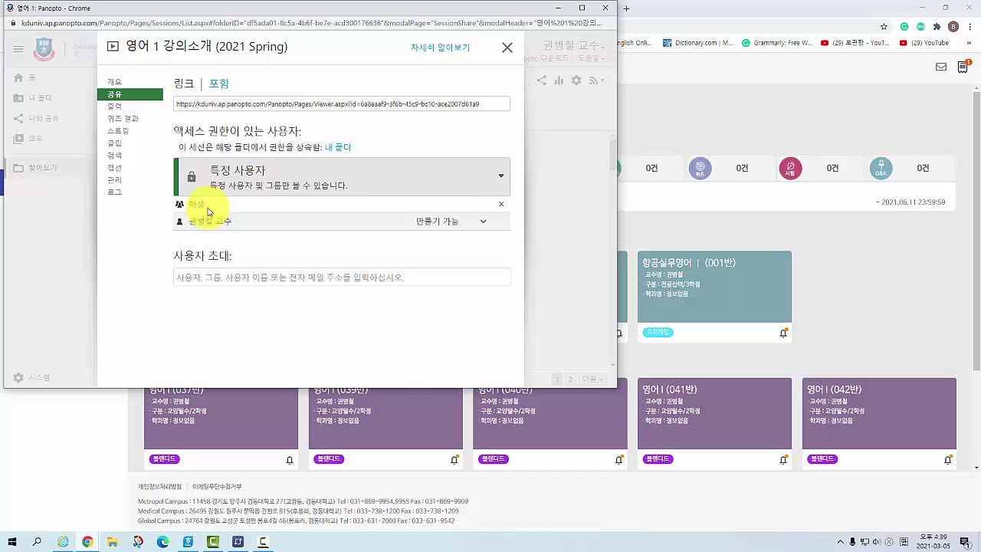
{"action": "key", "text": "Escape"}
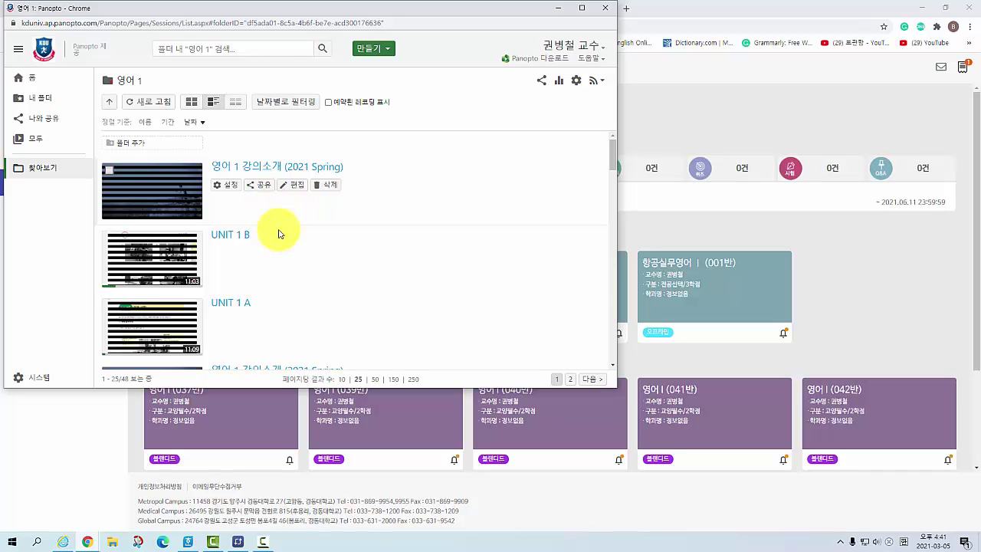
- Close Panopto and open 강의관리 for the 영어 I (037반) course
{"action": "left_click", "coordinate": [605, 8]}
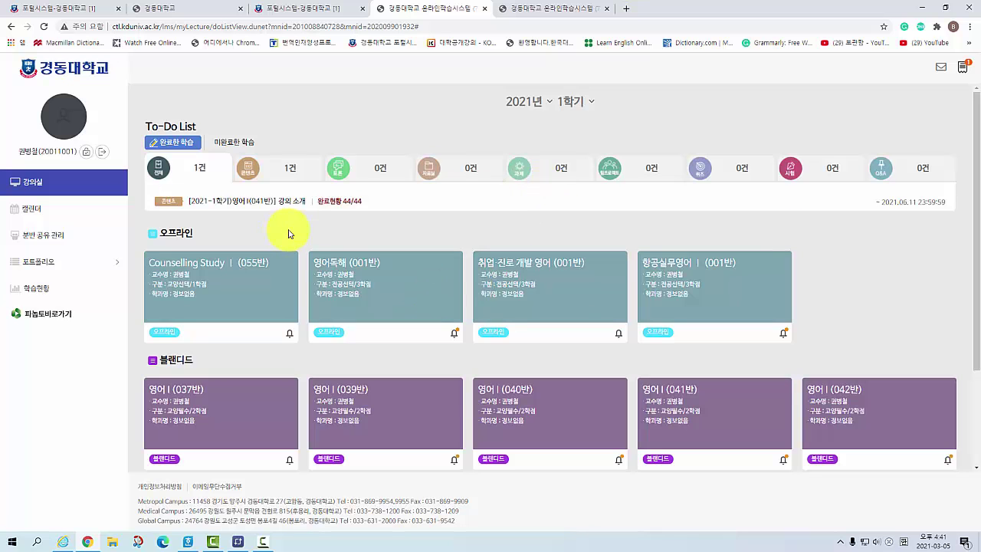
{"action": "left_click", "coordinate": [157, 399]}
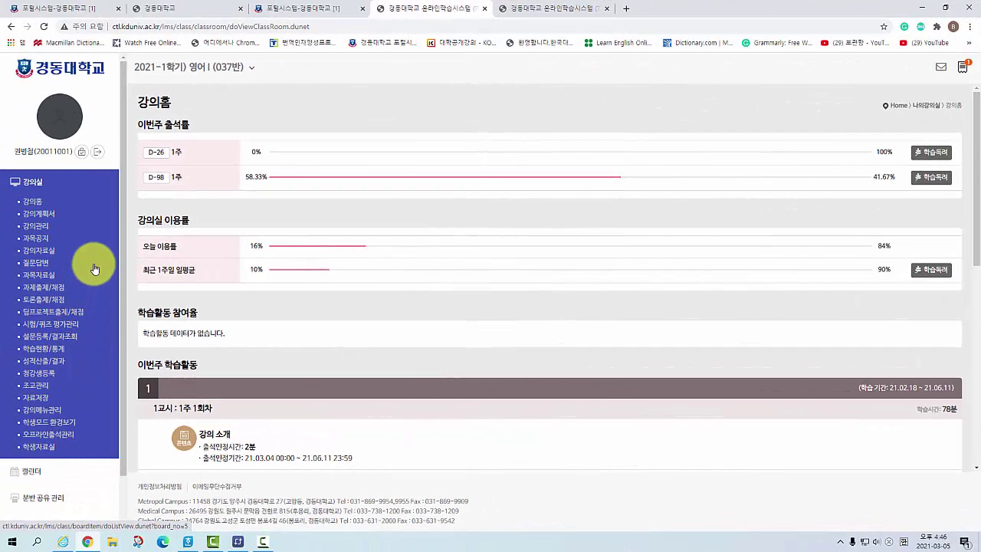
{"action": "left_click", "coordinate": [41, 232]}
{"action": "scroll", "coordinate": [339, 361], "scroll_direction": "down", "scroll_amount": 1}
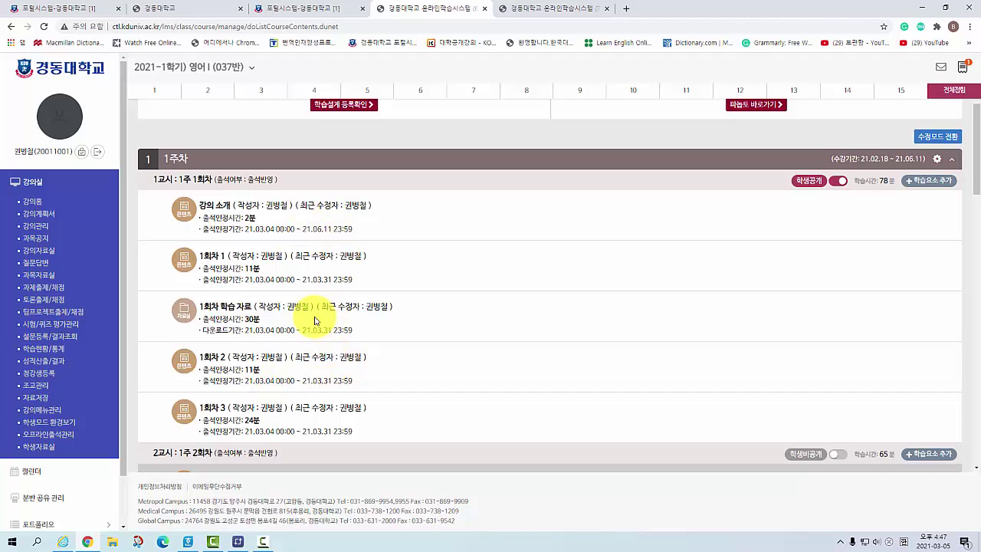
- Start a new 콘텐츠 learning element in the 1주 1회차 session of week 1
{"action": "left_click", "coordinate": [923, 187]}
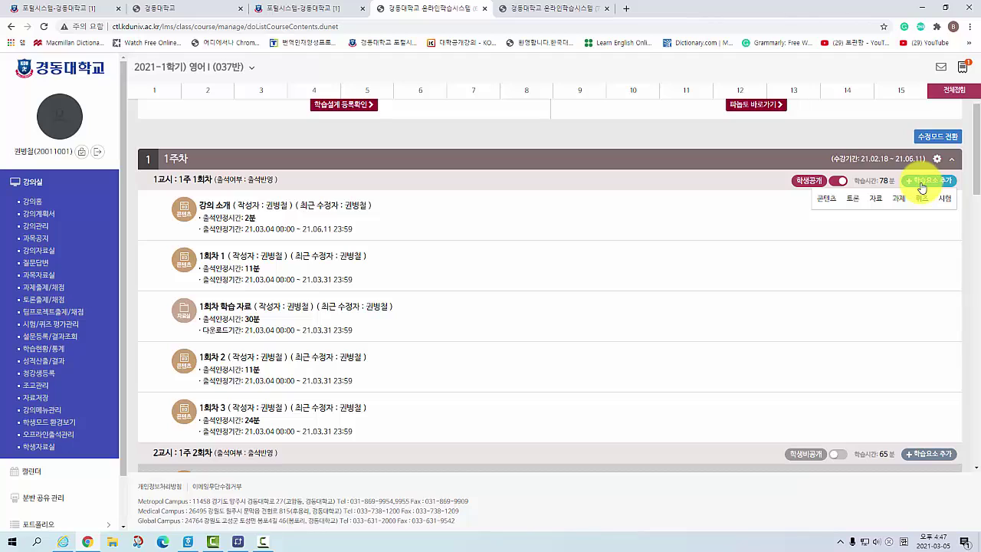
{"action": "left_click", "coordinate": [921, 184]}
{"action": "left_click", "coordinate": [920, 180]}
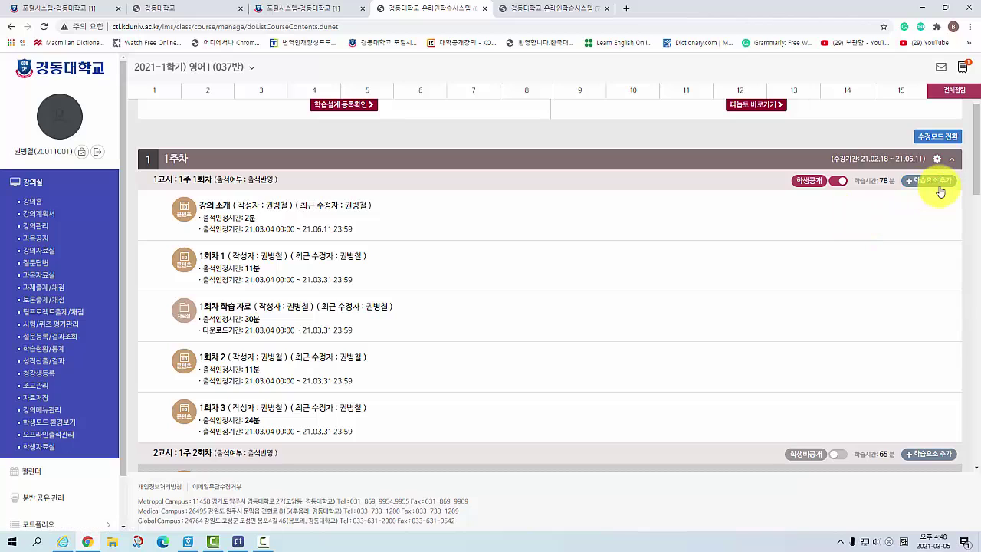
{"action": "mouse_move", "coordinate": [939, 184]}
{"action": "left_click", "coordinate": [832, 202]}
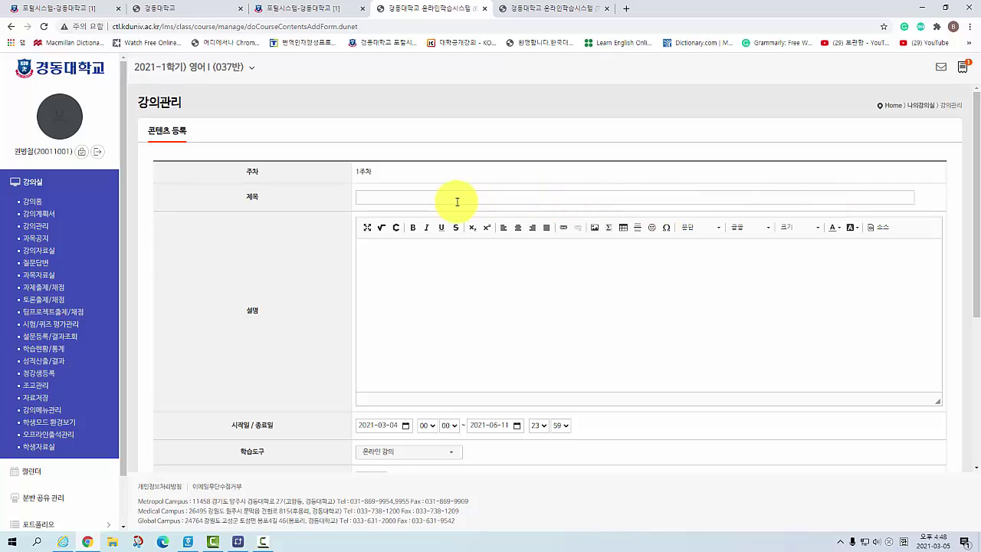
- Examine the content form's title, description, 학습도구 options and 학습시간 fields
{"action": "left_click", "coordinate": [481, 195]}
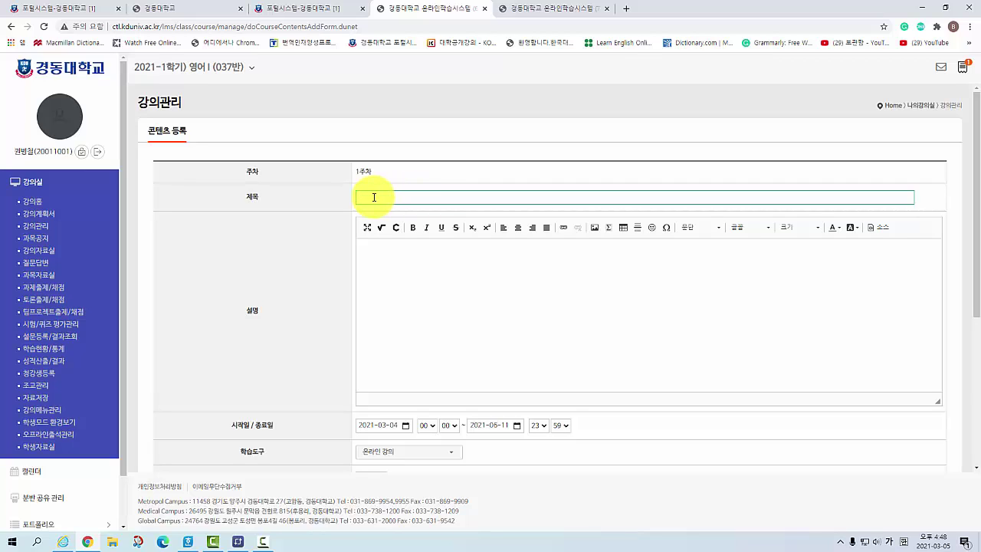
{"action": "left_click", "coordinate": [373, 265]}
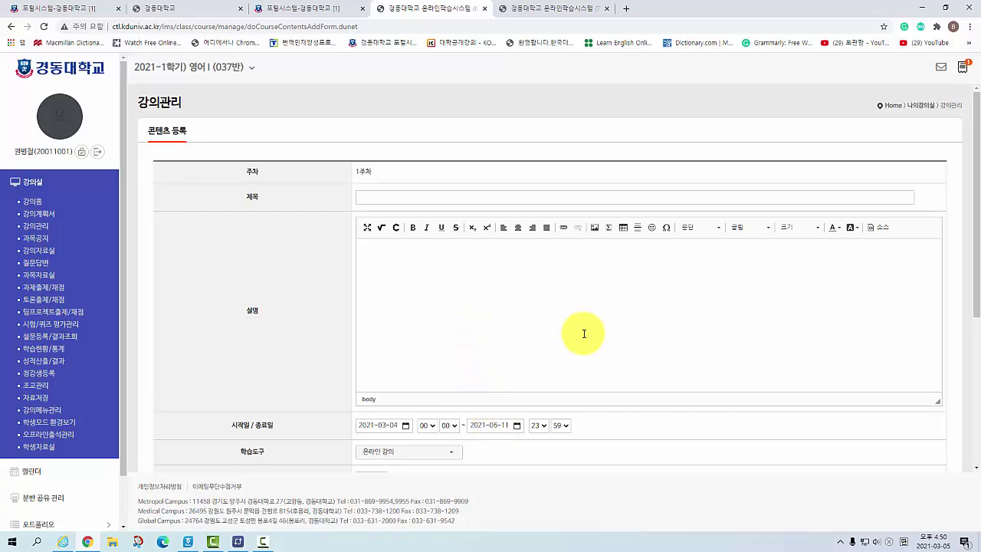
{"action": "scroll", "coordinate": [613, 353], "scroll_direction": "down", "scroll_amount": 2}
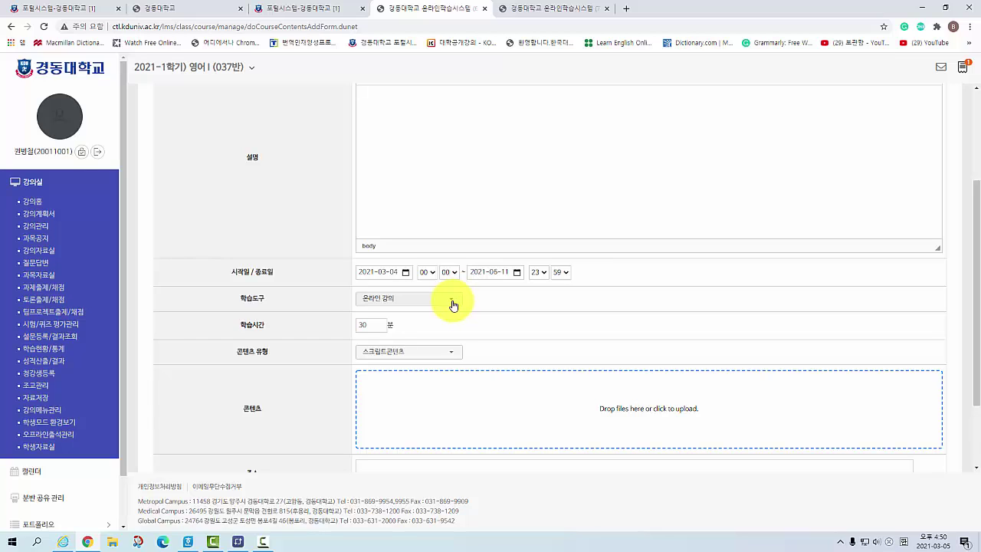
{"action": "left_click", "coordinate": [453, 305]}
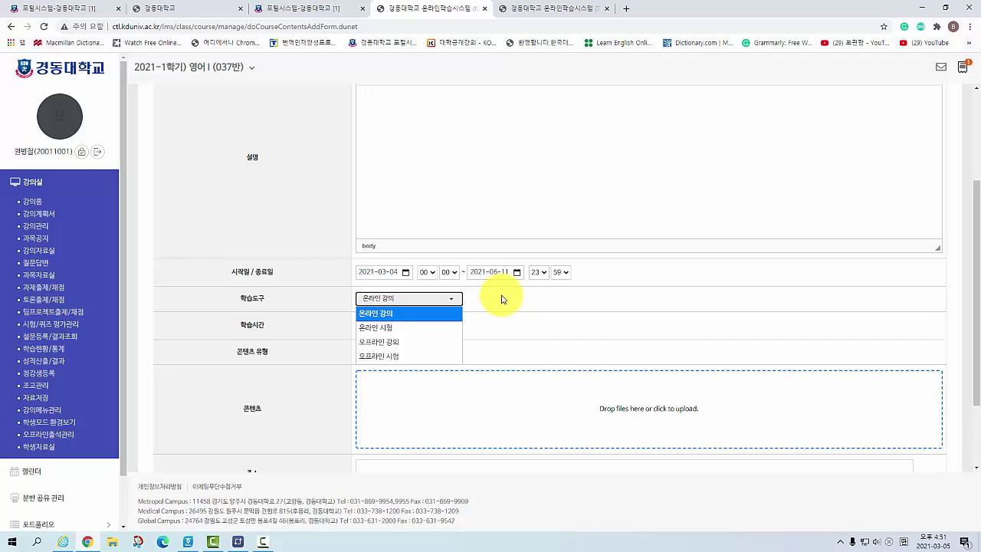
{"action": "left_click", "coordinate": [402, 303]}
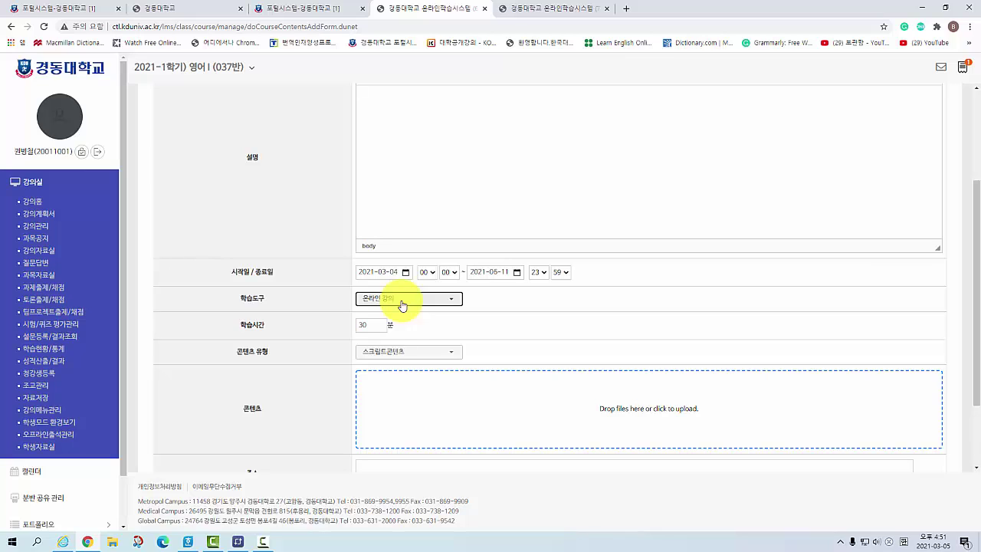
{"action": "left_click", "coordinate": [372, 326]}
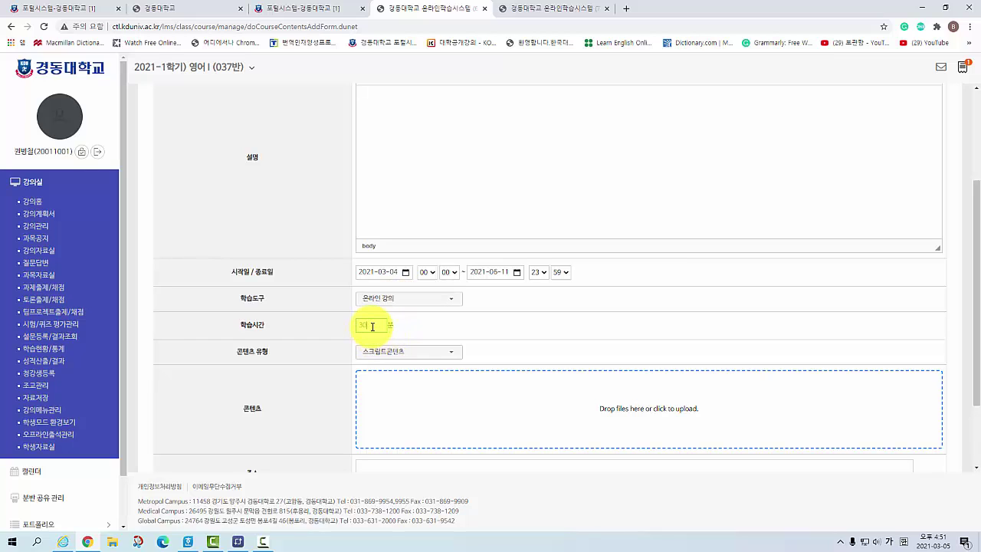
- Attach the first-listed 영어 1 강의소개 (2021 Spring) recording from the 영어 1 folder as 파놉토 VOD content, and try to save the form
{"action": "left_click", "coordinate": [451, 353]}
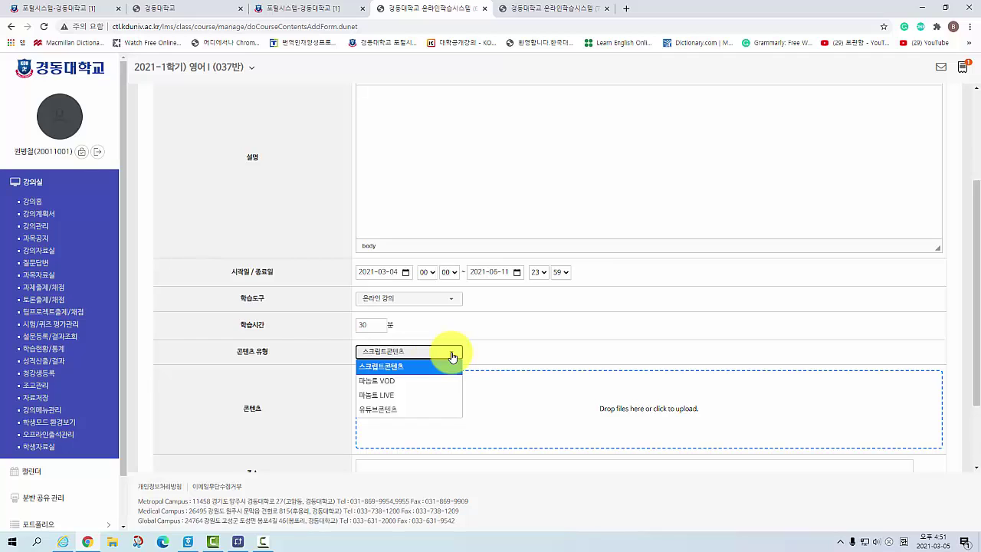
{"action": "left_click", "coordinate": [398, 382]}
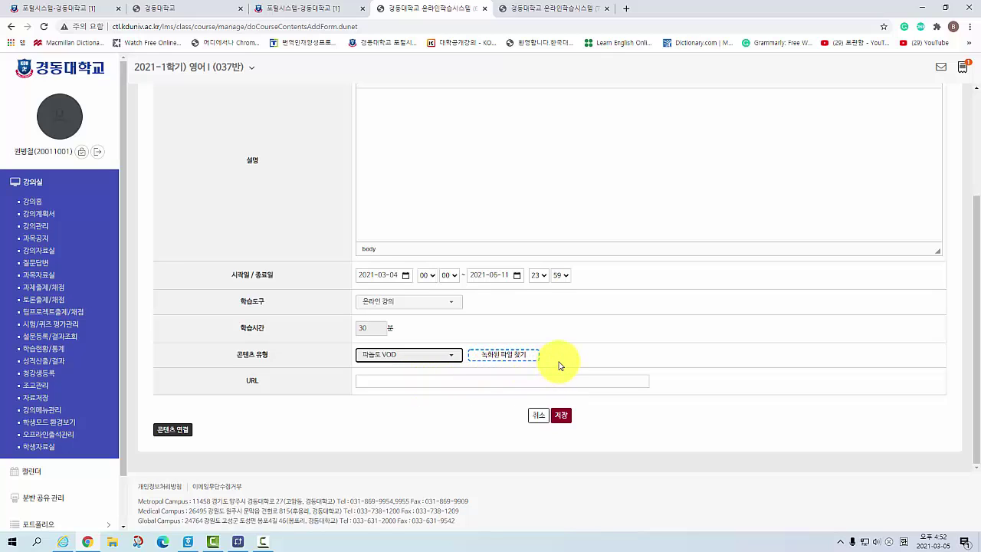
{"action": "left_click", "coordinate": [503, 355]}
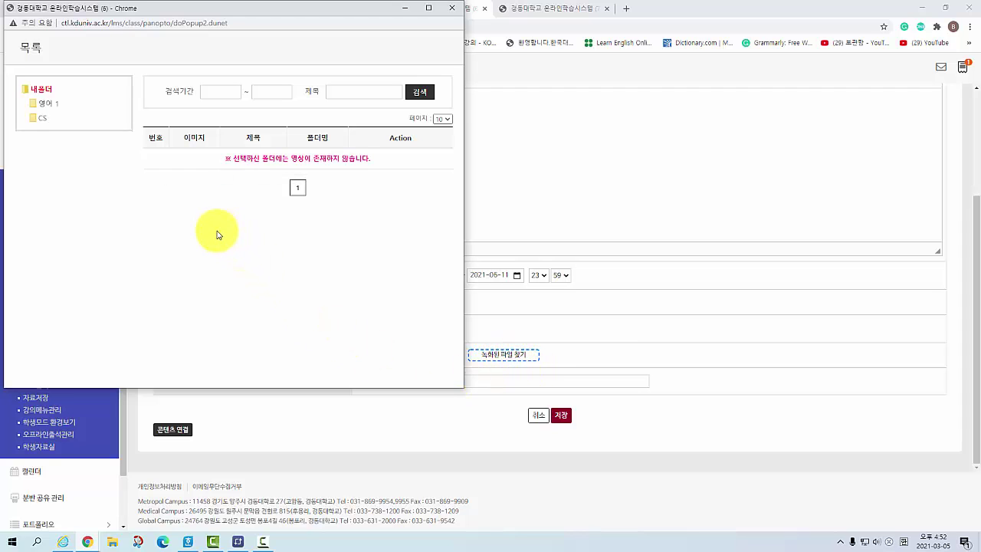
{"action": "left_click", "coordinate": [50, 105]}
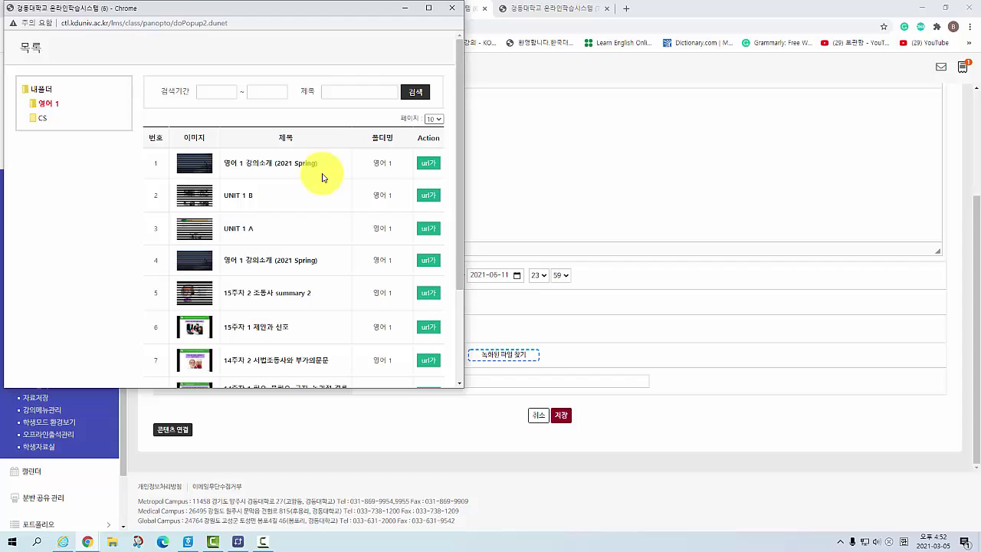
{"action": "left_click", "coordinate": [437, 167]}
{"action": "left_click", "coordinate": [429, 167]}
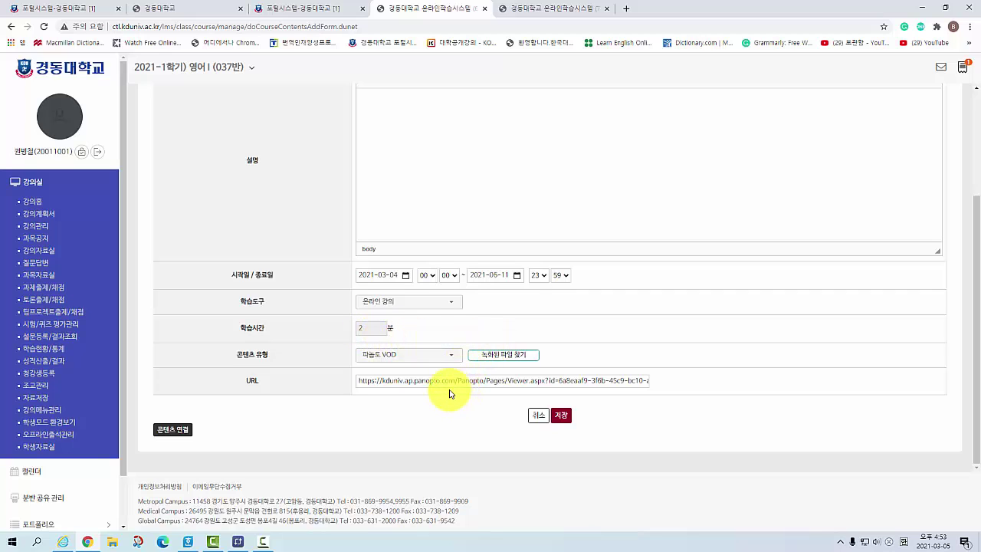
{"action": "left_click", "coordinate": [561, 414]}
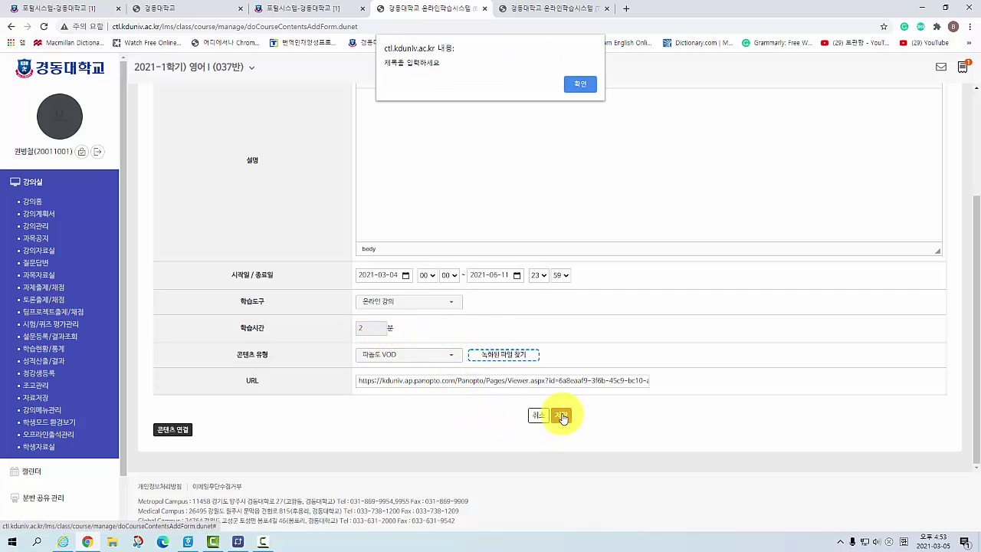
{"action": "left_click", "coordinate": [580, 145]}
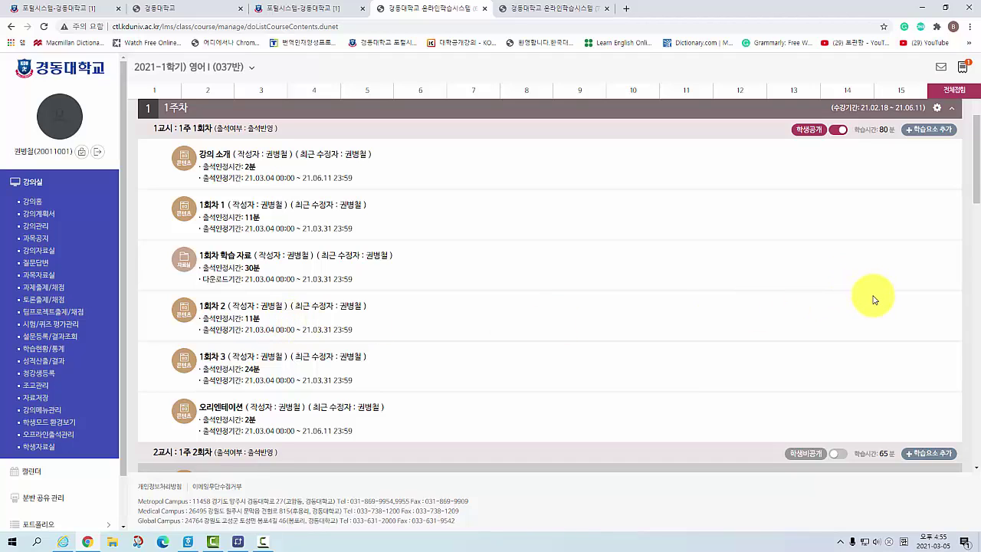
- Delete the 오리엔테이션 content from the 1주 1회차 session of week 1
{"action": "left_click", "coordinate": [937, 109]}
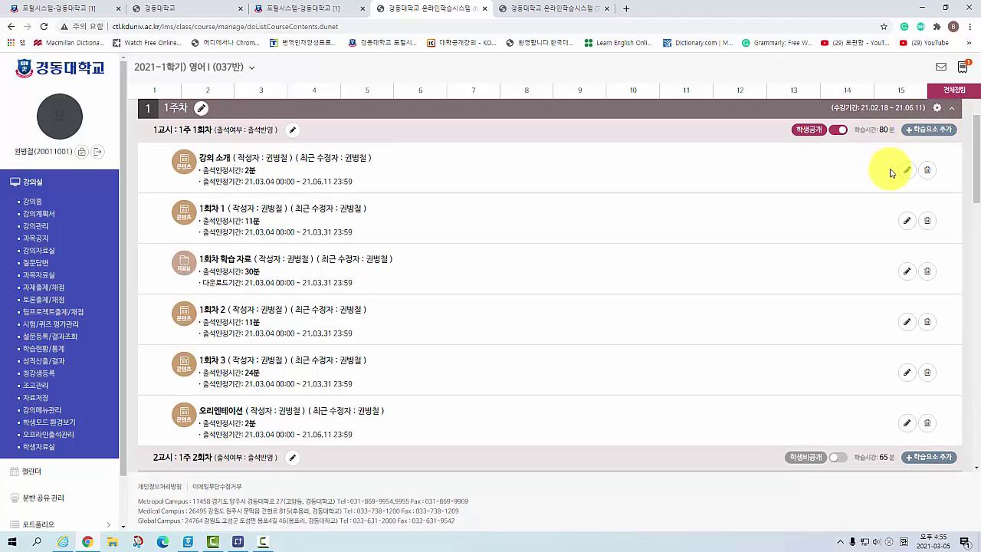
{"action": "left_click", "coordinate": [928, 426]}
{"action": "key", "text": "Return"}
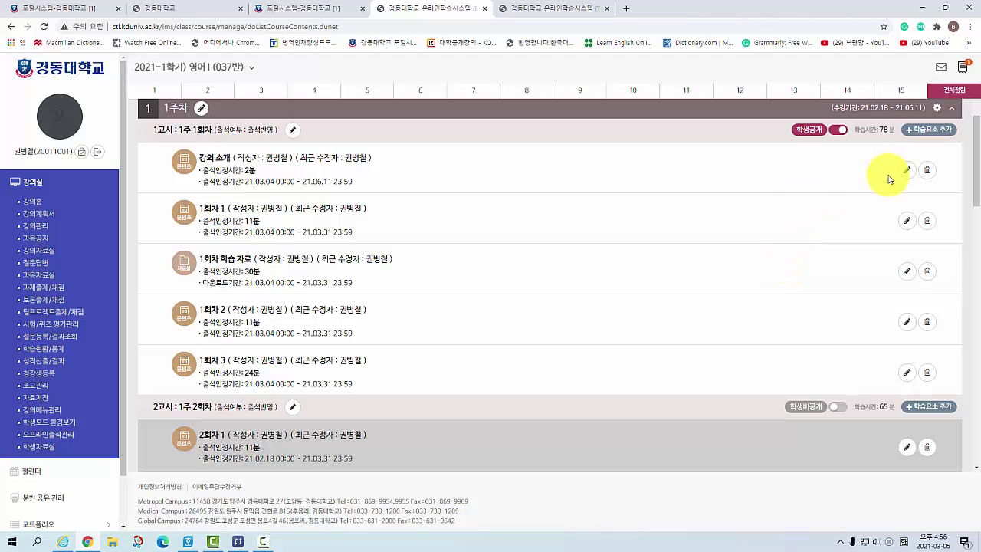
- Open the 강의 소개 content of 1주 1회차 for editing and review its registered title, description, dates and video link
{"action": "left_click", "coordinate": [936, 109]}
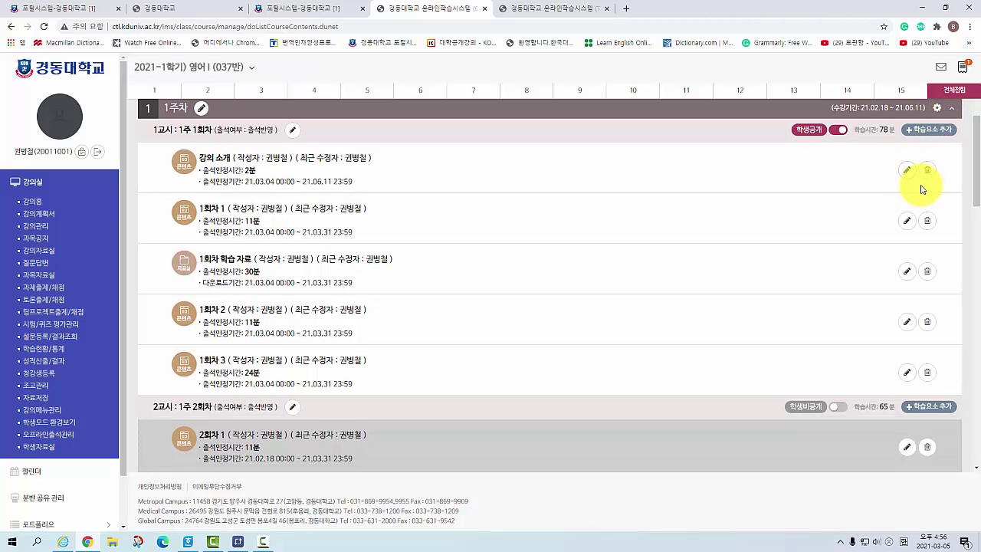
{"action": "left_click", "coordinate": [906, 170]}
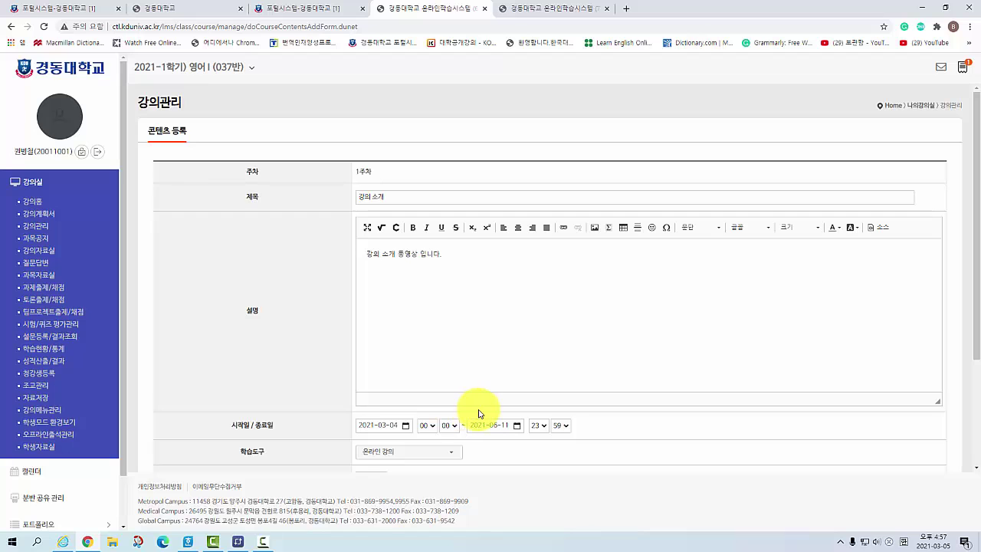
{"action": "scroll", "coordinate": [468, 390], "scroll_direction": "down", "scroll_amount": 2}
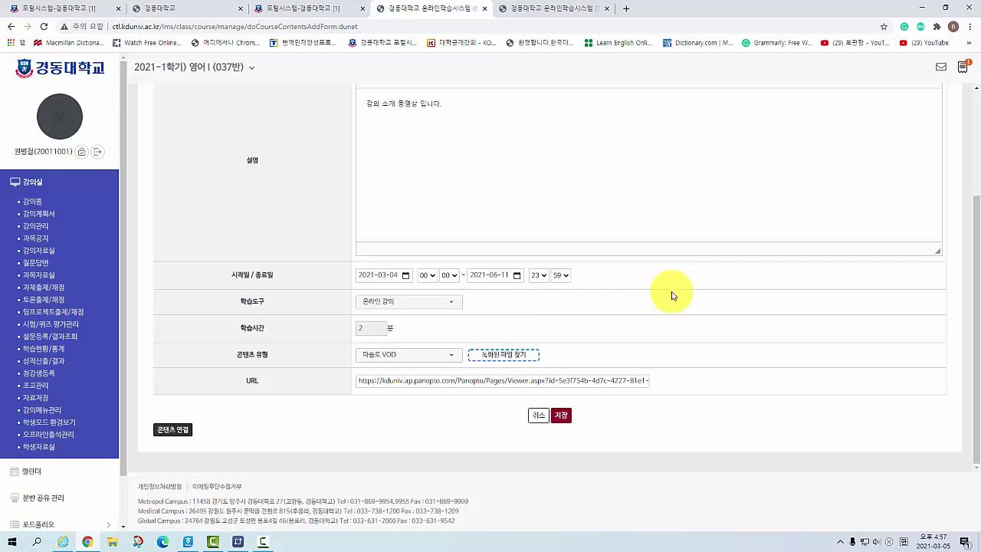
{"action": "scroll", "coordinate": [667, 291], "scroll_direction": "up", "scroll_amount": 2}
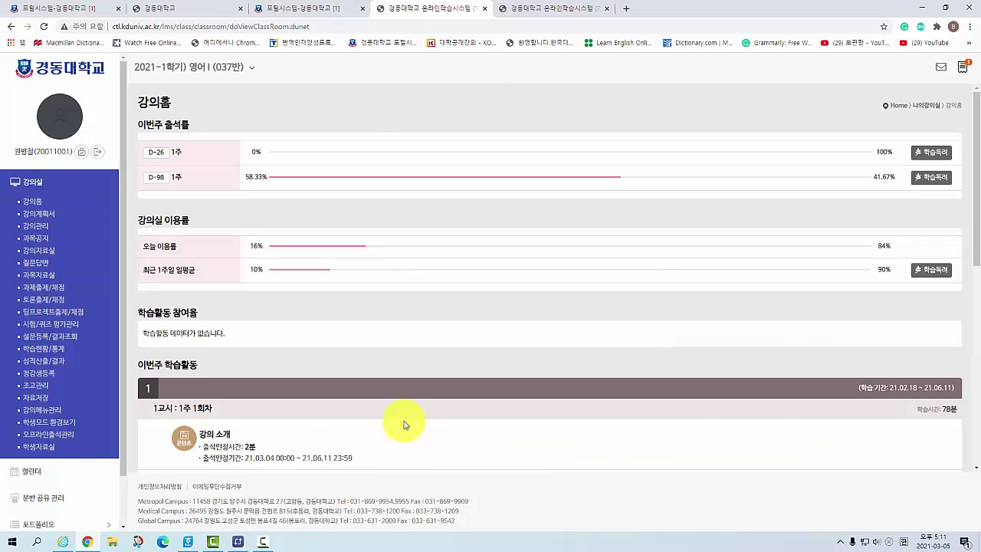
- Return to 강의관리 and examine the types of learning elements that can be added to the 1주 1회차 session
{"action": "left_click", "coordinate": [34, 227]}
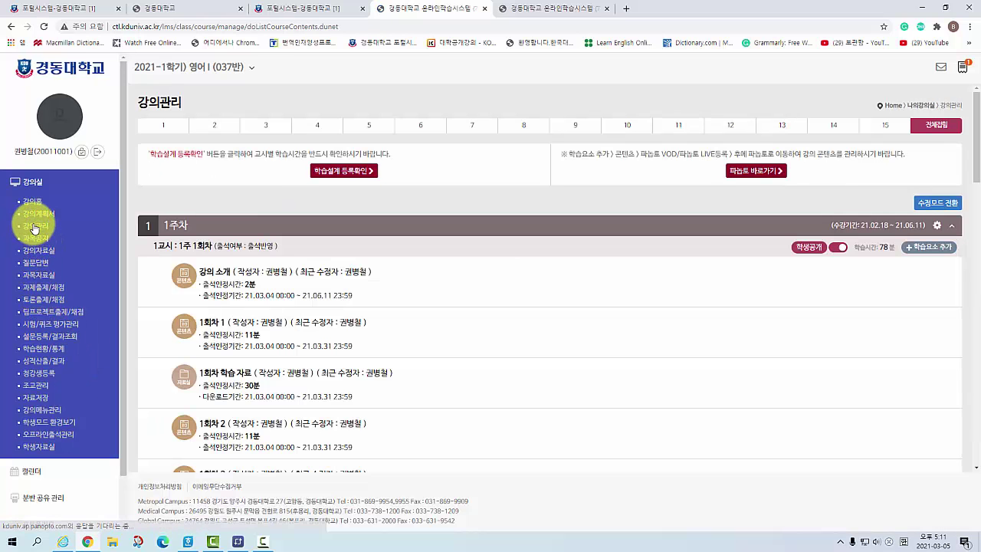
{"action": "left_click", "coordinate": [933, 251]}
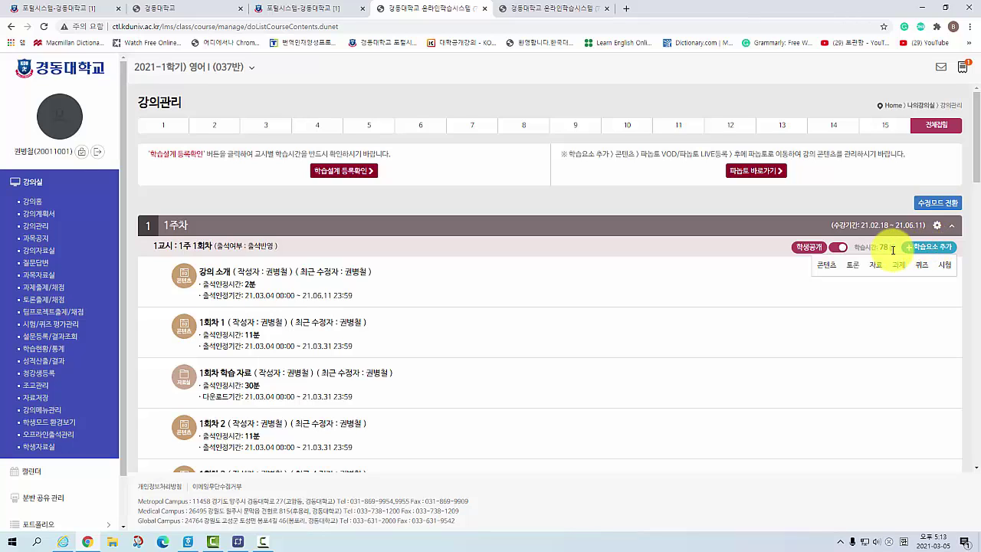
{"action": "left_click", "coordinate": [941, 251]}
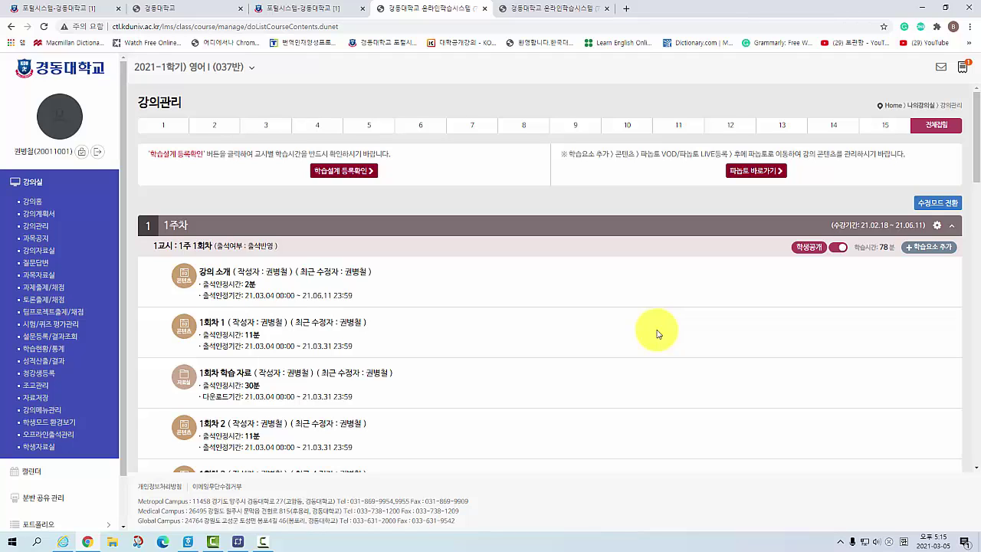
- View the course in student mode and start the 강의 소개 lecture, accepting the playback notice
{"action": "left_click", "coordinate": [42, 421]}
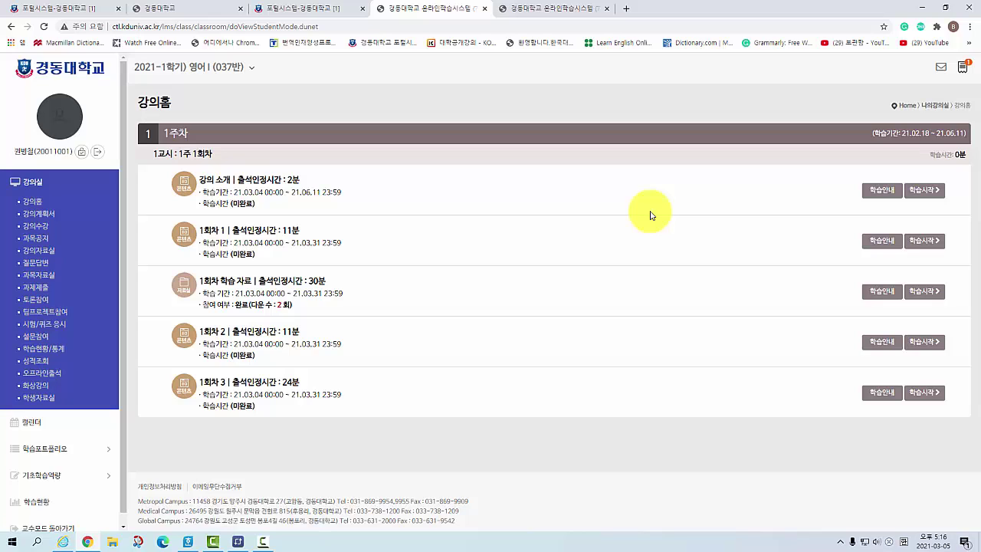
{"action": "left_click", "coordinate": [926, 190]}
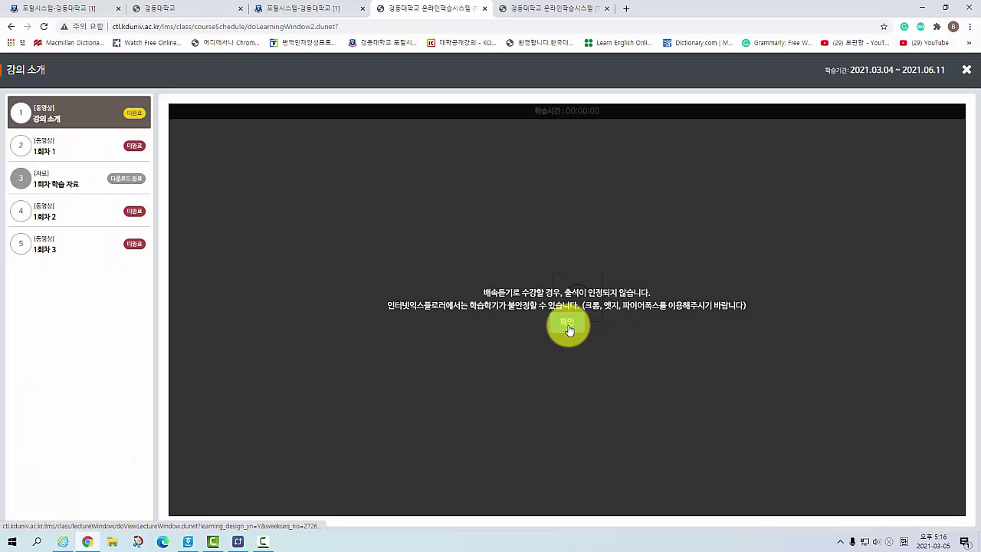
{"action": "left_click", "coordinate": [569, 325]}
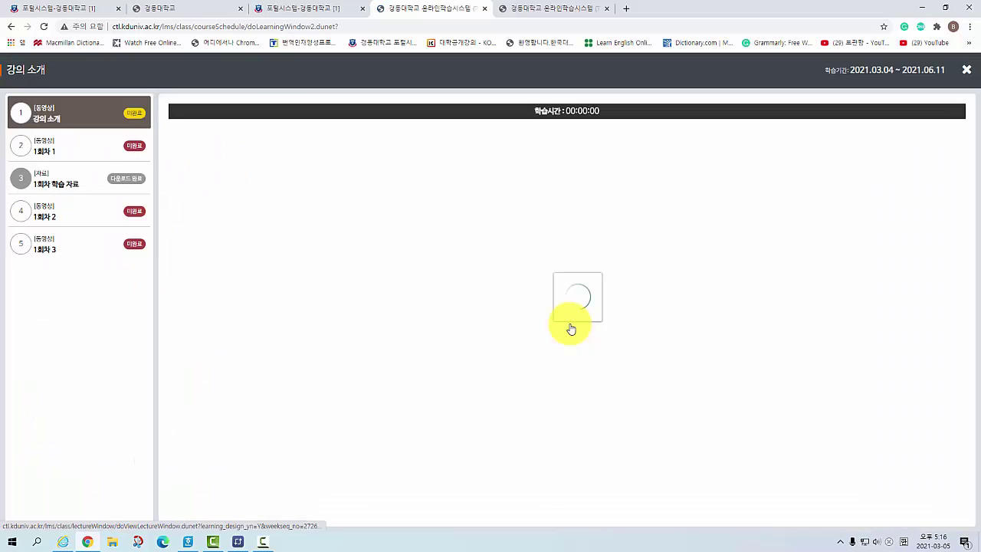